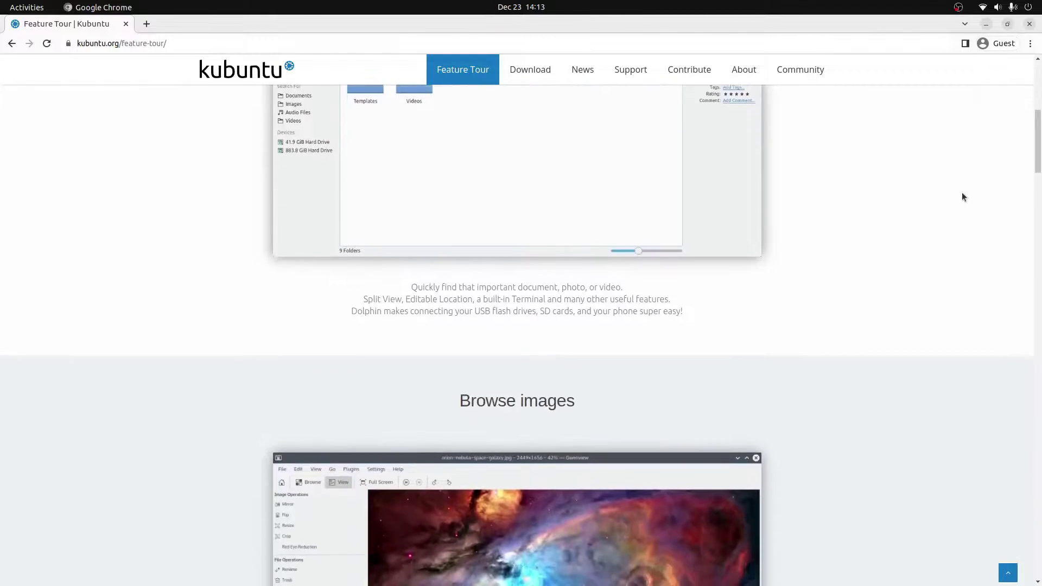
Scroll the Kubuntu Feature Tour down past Browse images to the documents section
scroll(964, 197, down, 4)
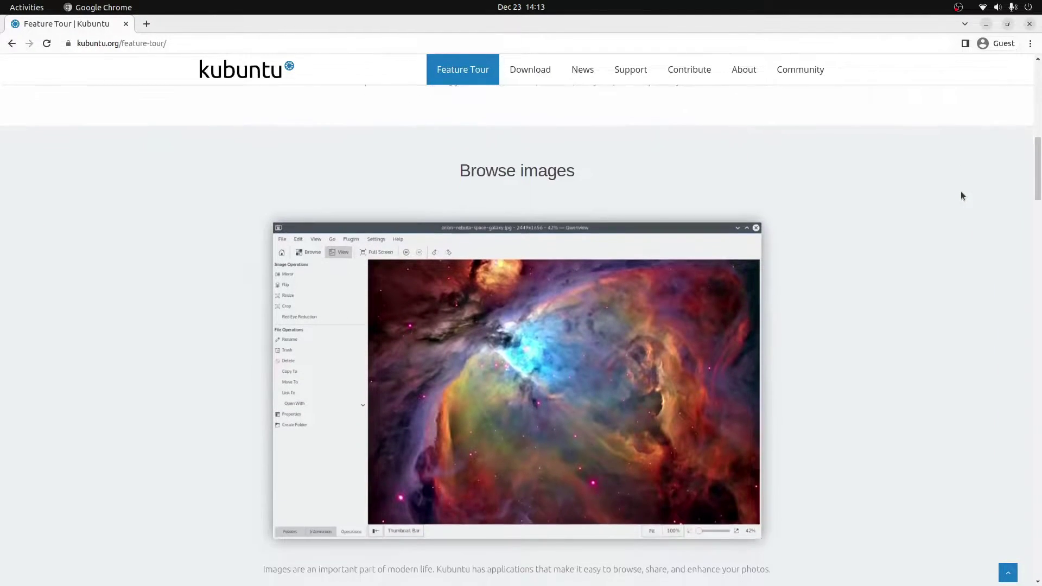
scroll(961, 192, down, 4)
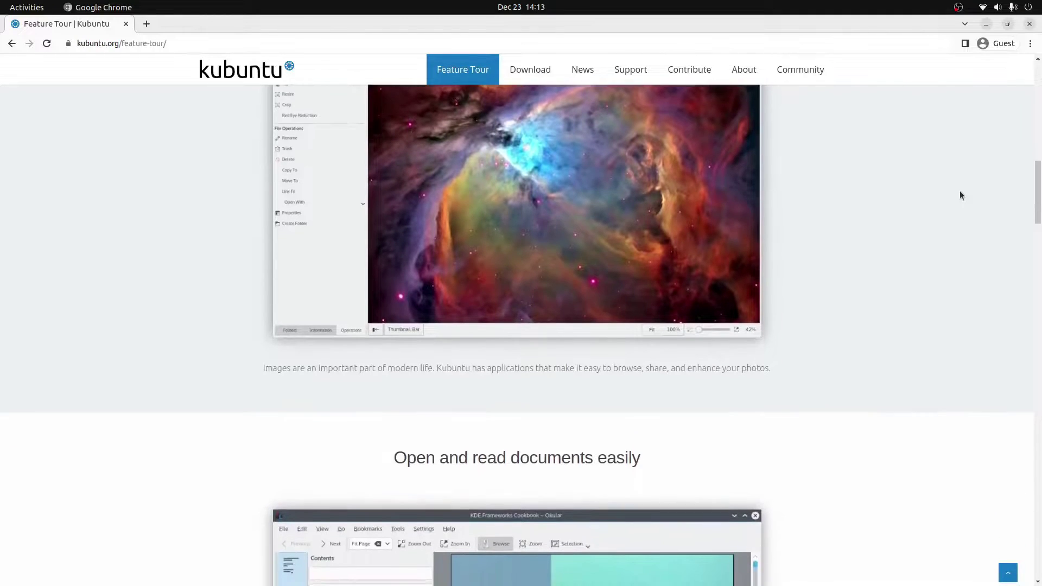
scroll(960, 196, down, 4)
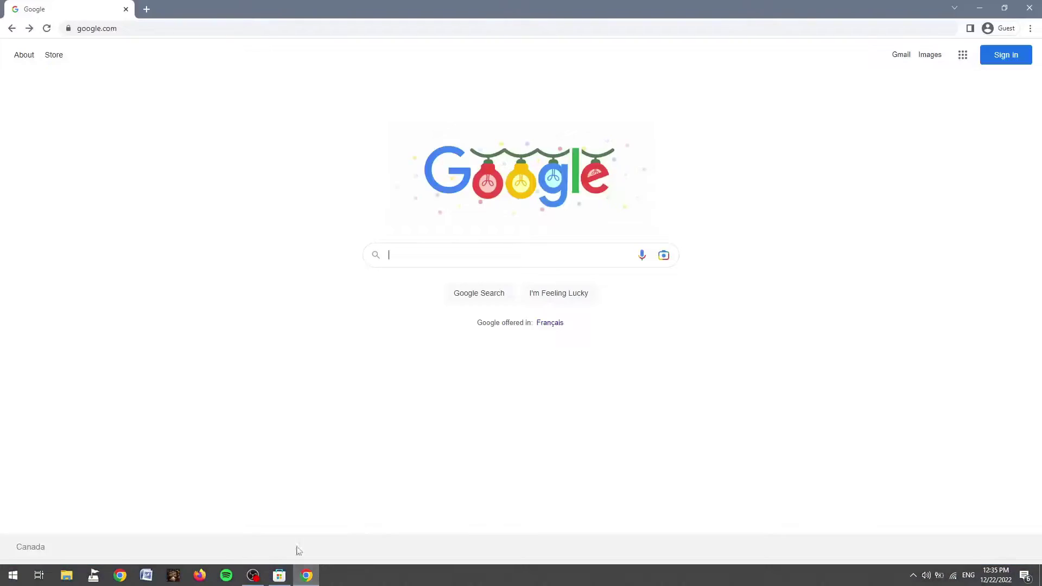
Go to kubuntu.org/getkubuntu to load the Download Kubuntu page
click(128, 28)
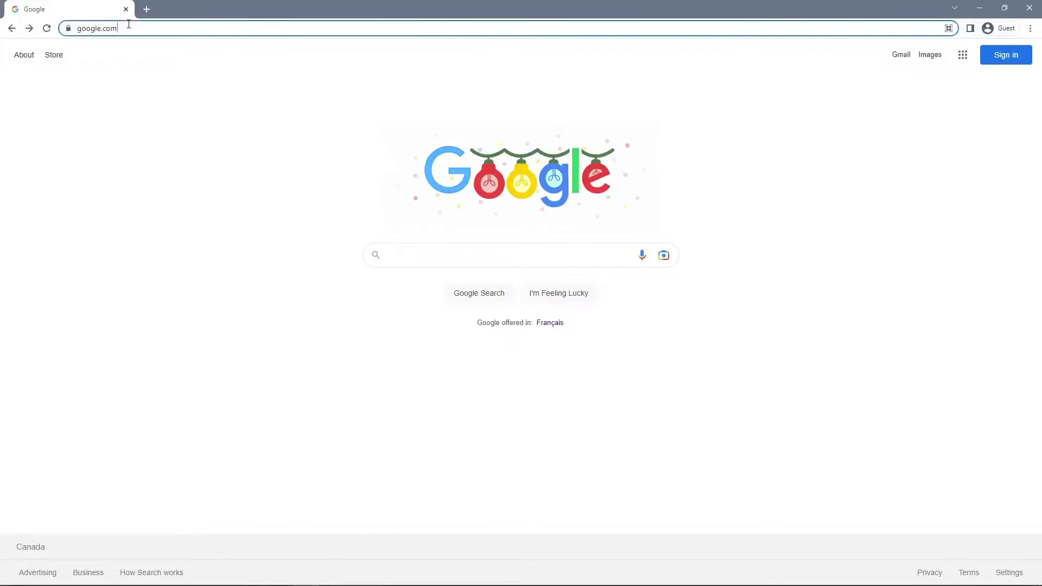
text(kubunt)
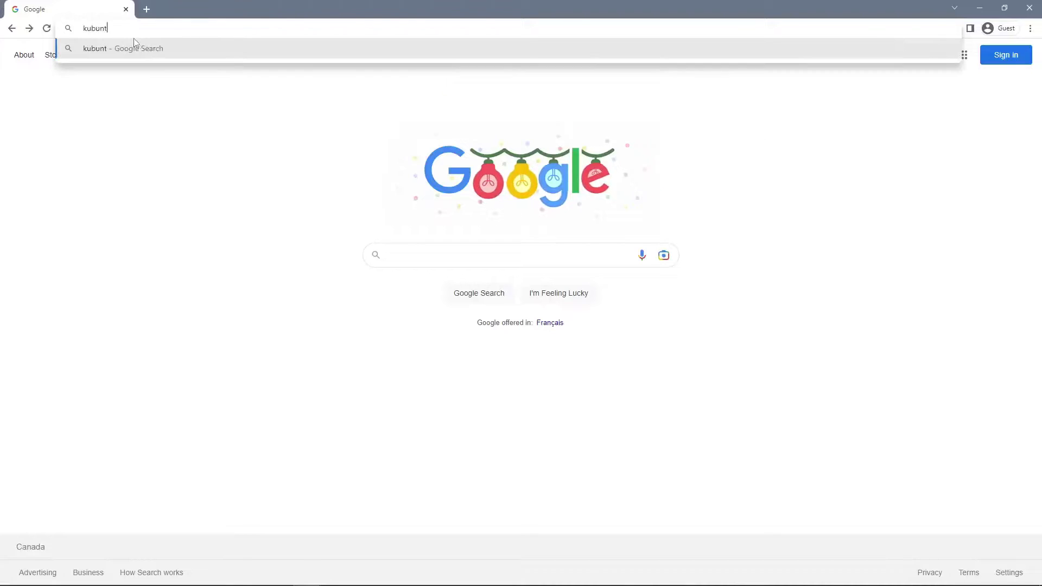
text(u.org/)
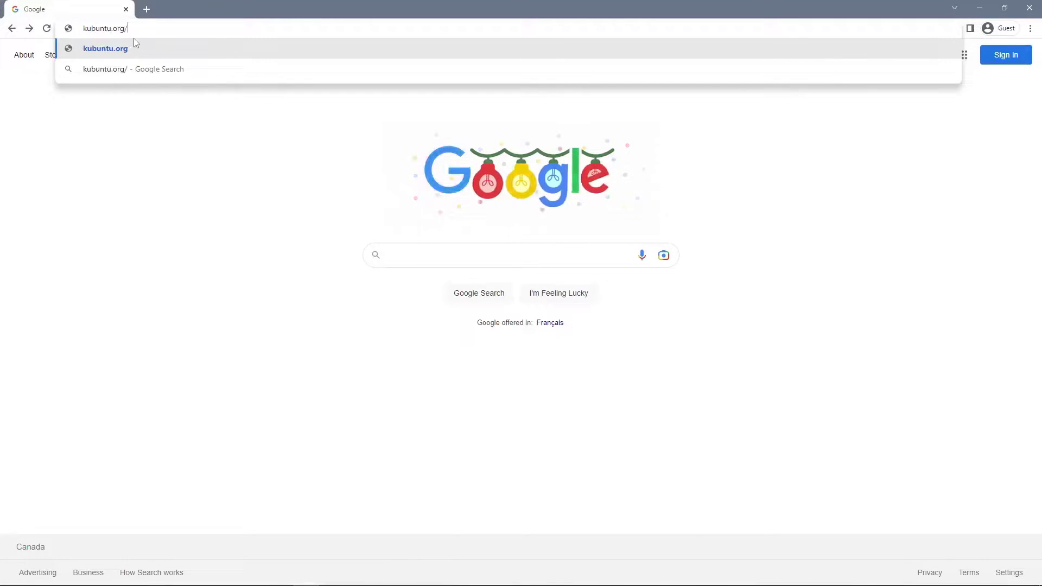
text(getkubuntu)
key(Return)
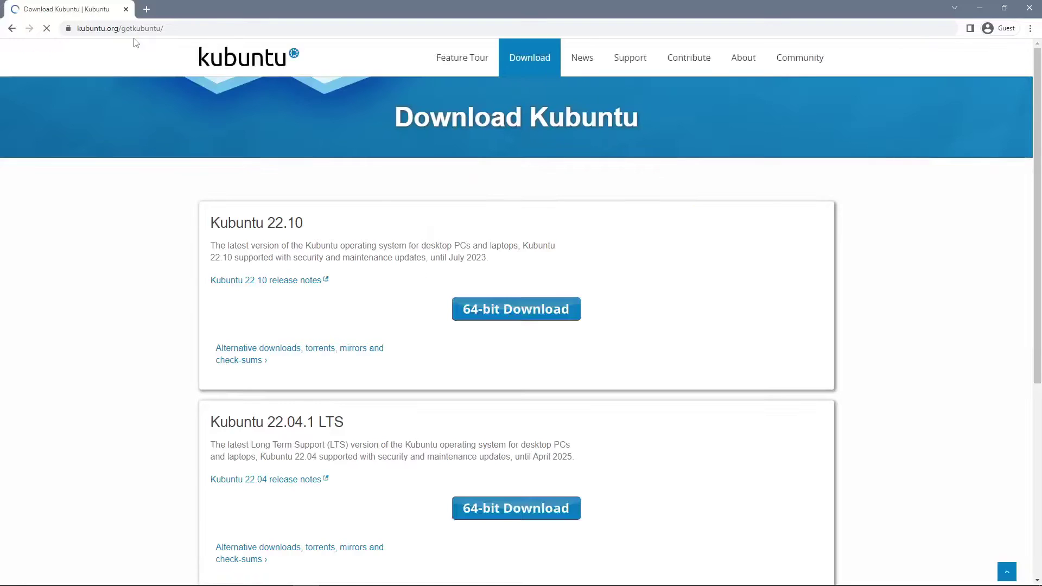
Start the 64-bit Kubuntu 22.04.1 LTS ISO download from the download page
scroll(391, 213, down, 5)
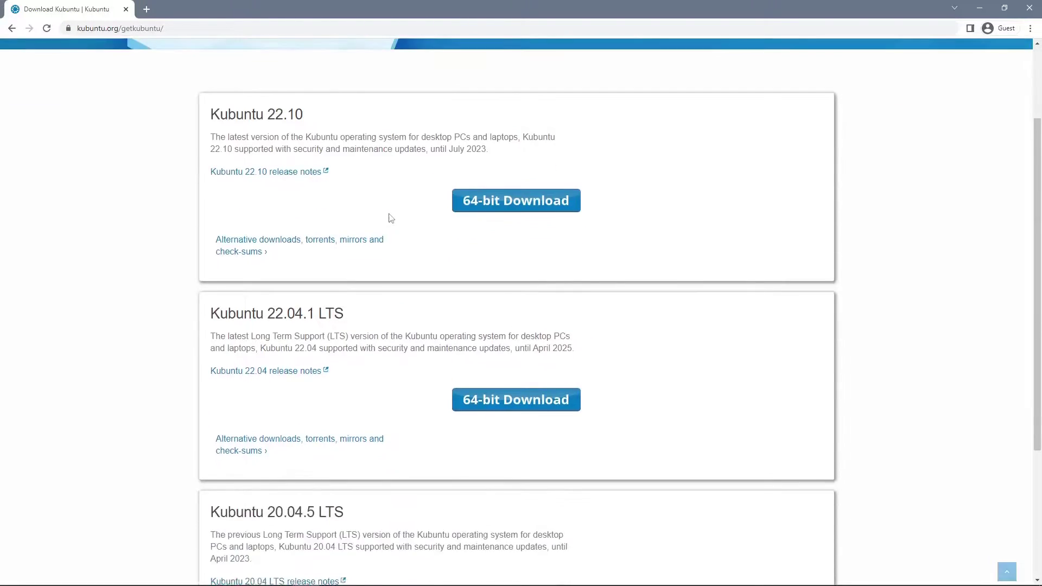
scroll(368, 293, up, 4)
scroll(372, 298, up, 1)
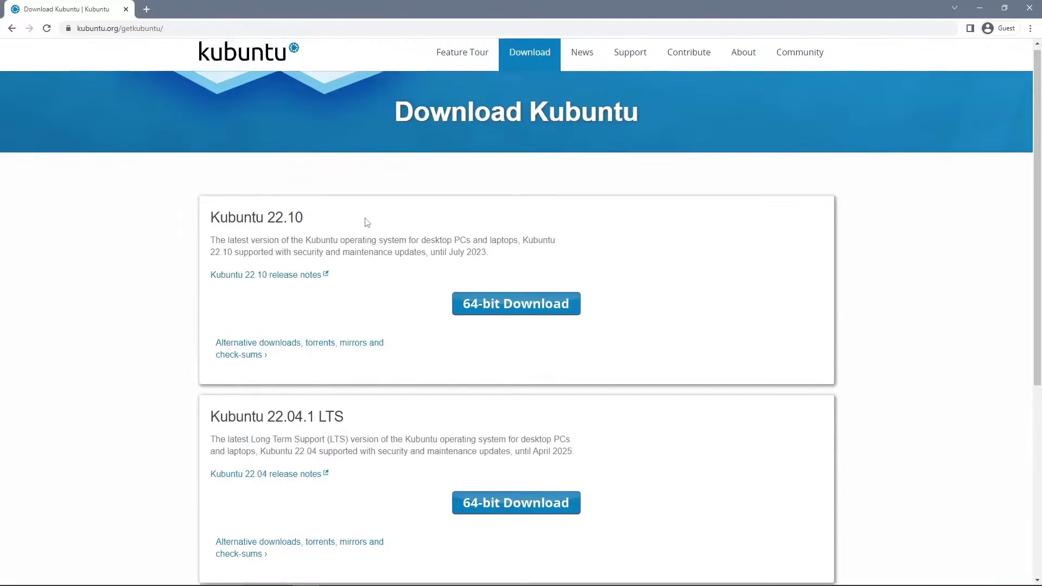
scroll(367, 222, down, 2)
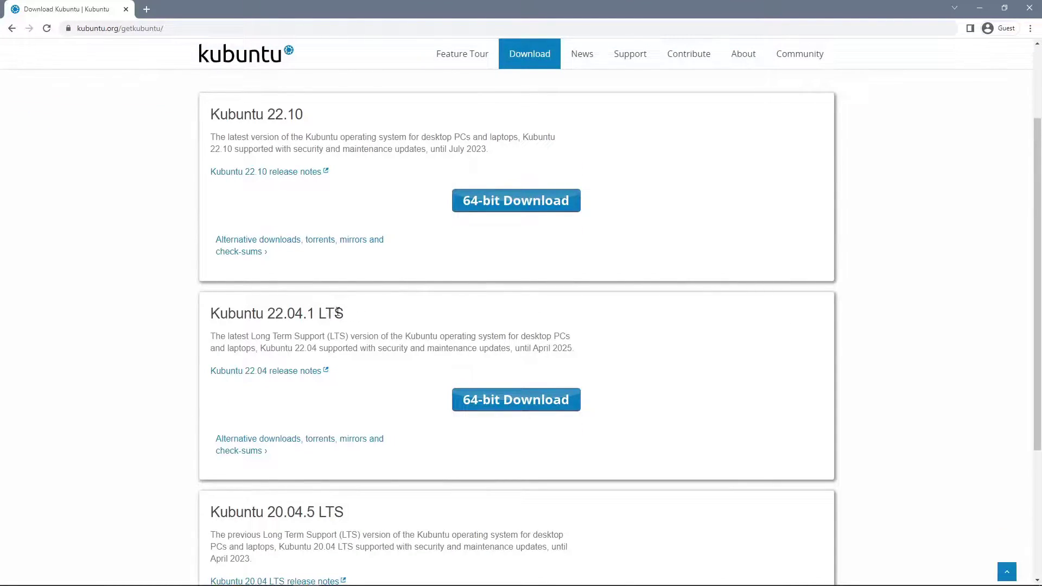
scroll(328, 249, up, 3)
scroll(326, 326, down, 4)
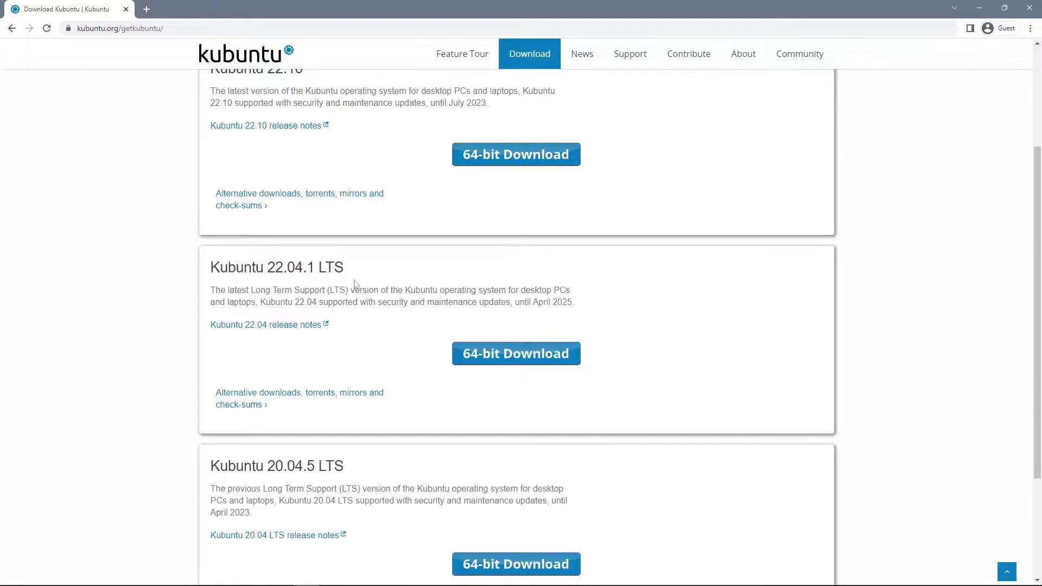
click(494, 357)
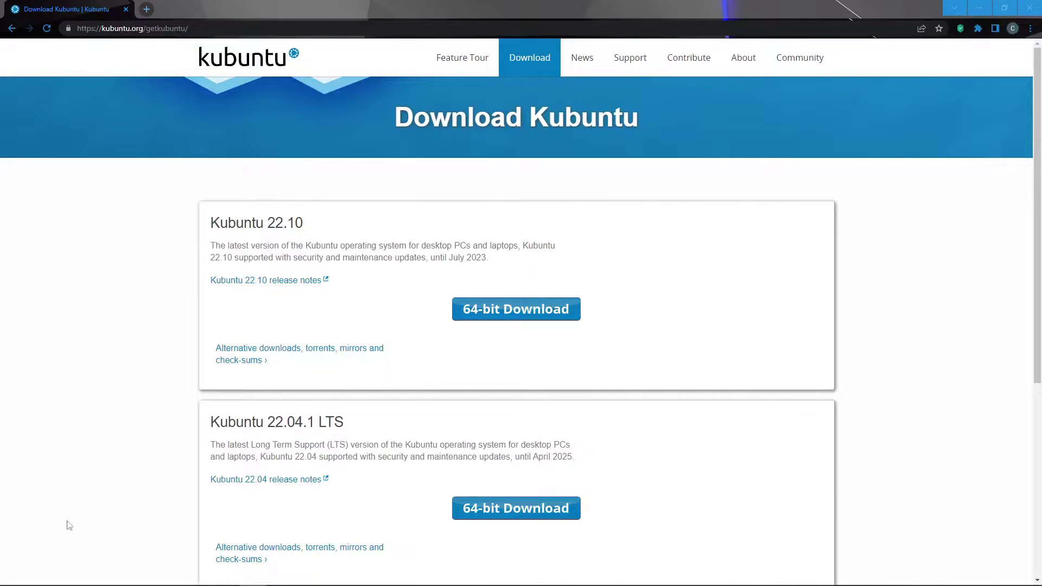
Bring up the Start menu's app list and scroll down to the M entries
click(12, 575)
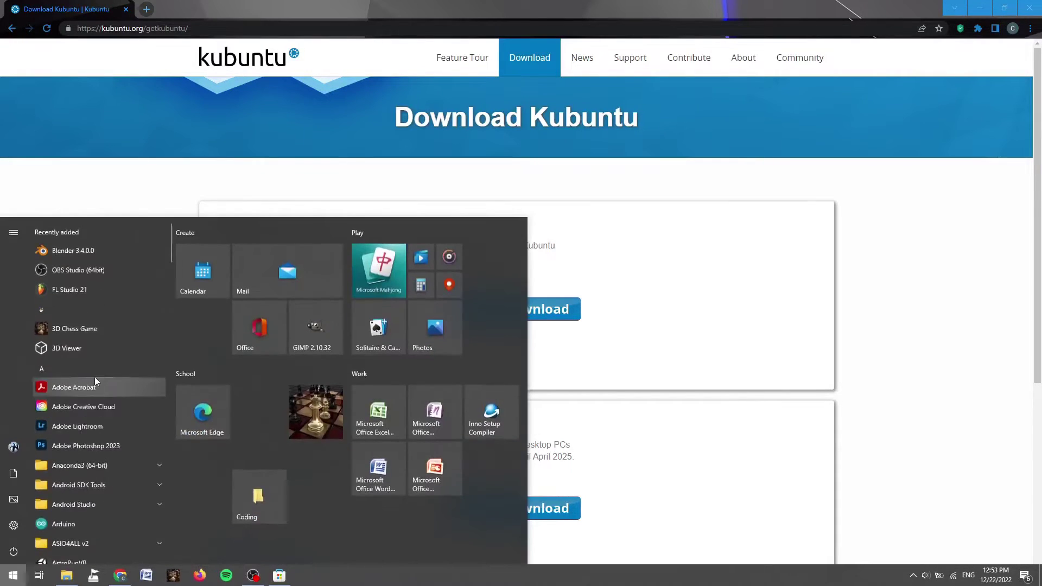
scroll(90, 361, down, 15)
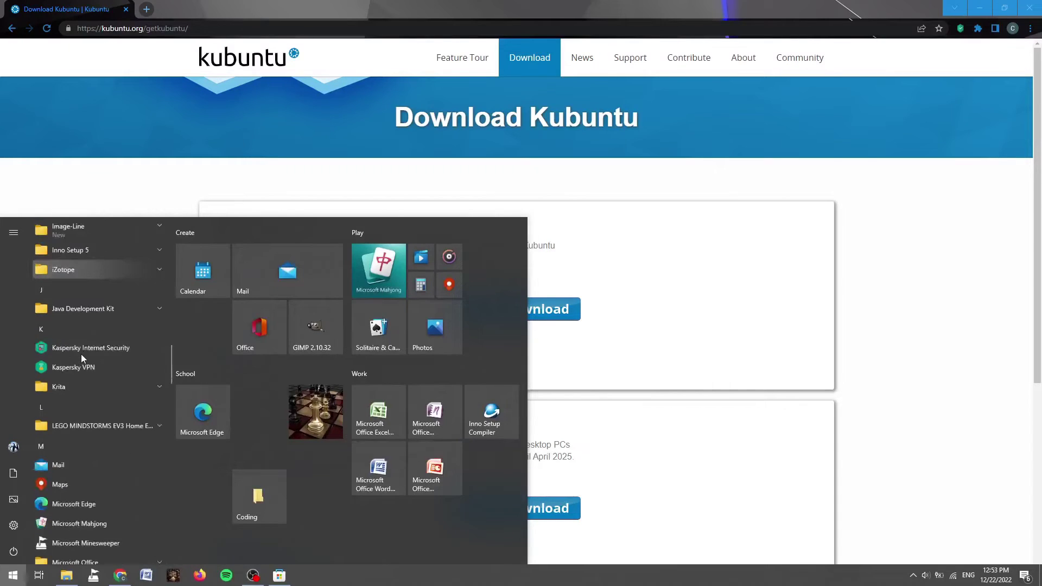
scroll(80, 354, down, 5)
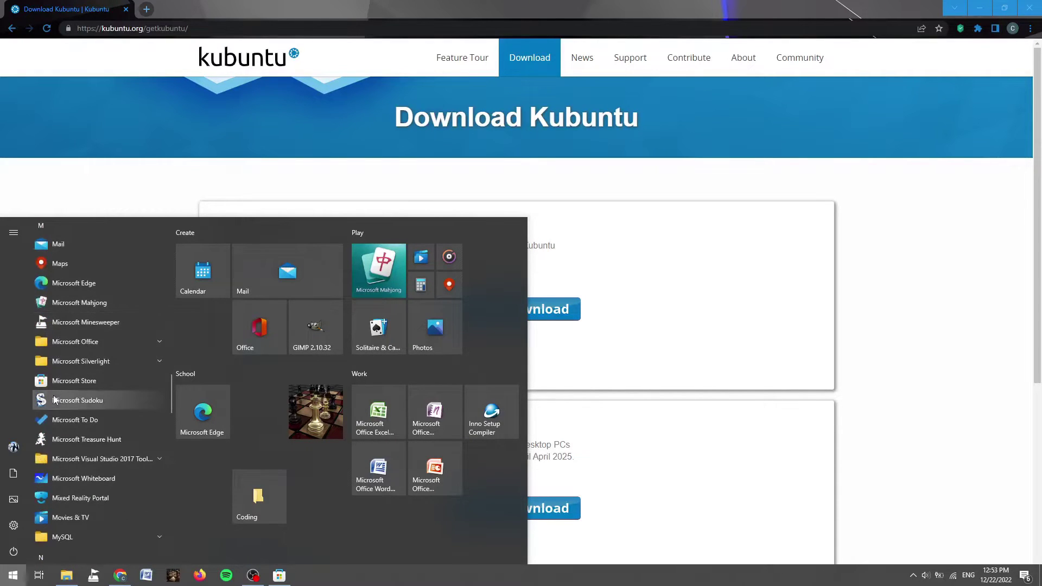
Launch Microsoft Store, search for 'rufus' and open the Rufus app page
click(61, 382)
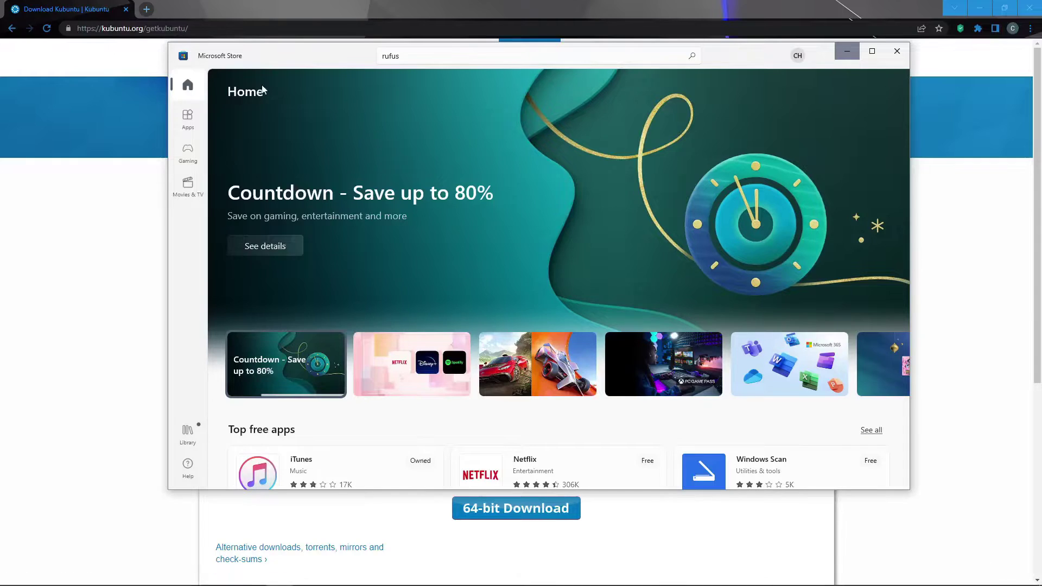
click(414, 55)
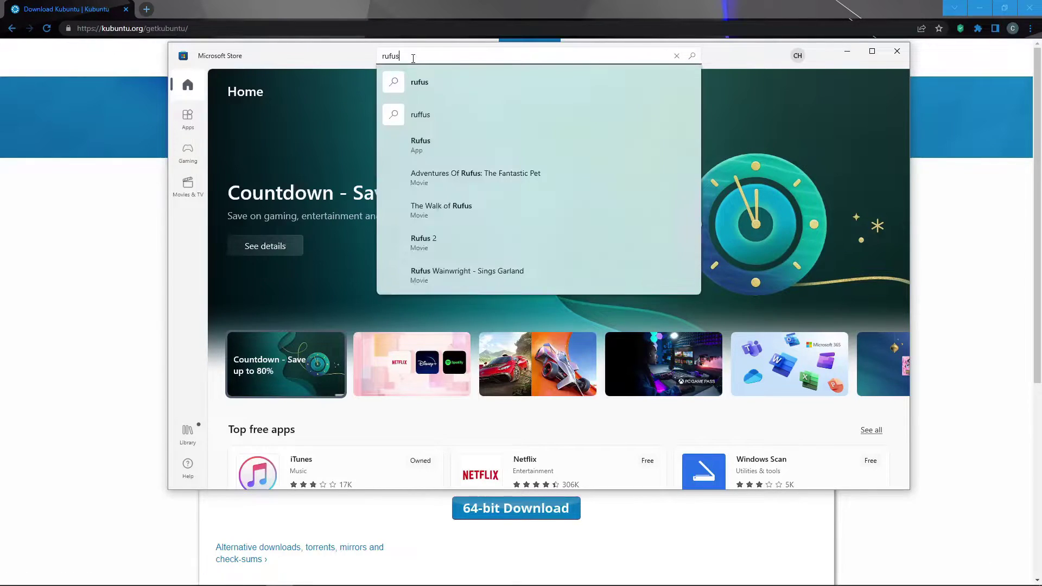
key(BackSpace)
text(rufus)
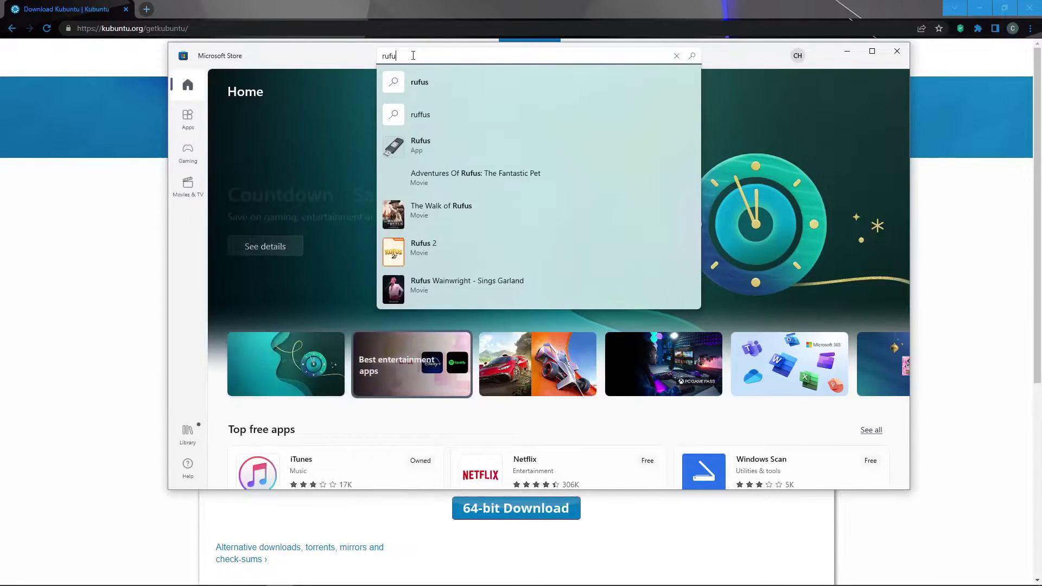
key(Return)
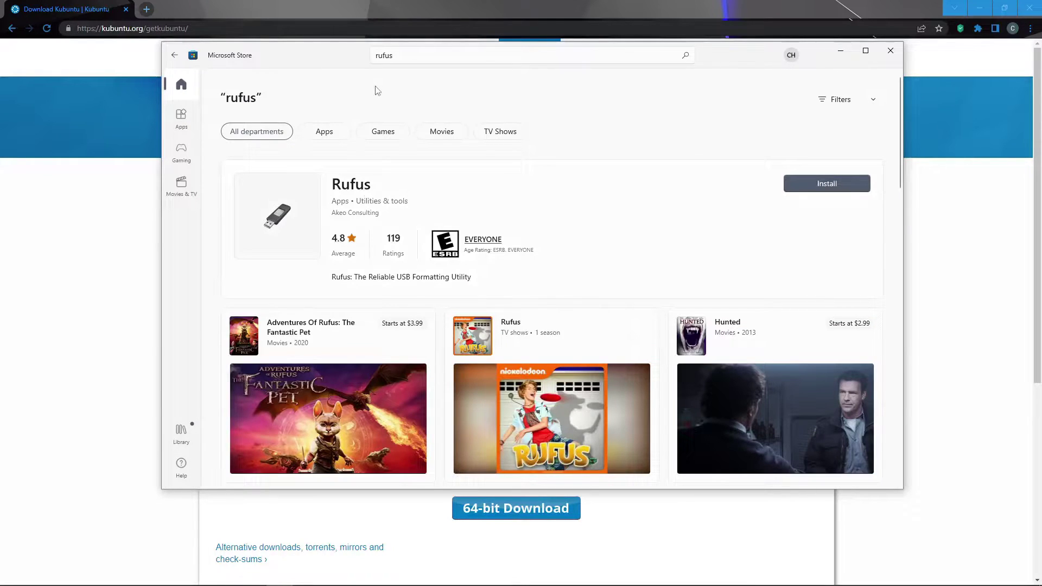
click(417, 192)
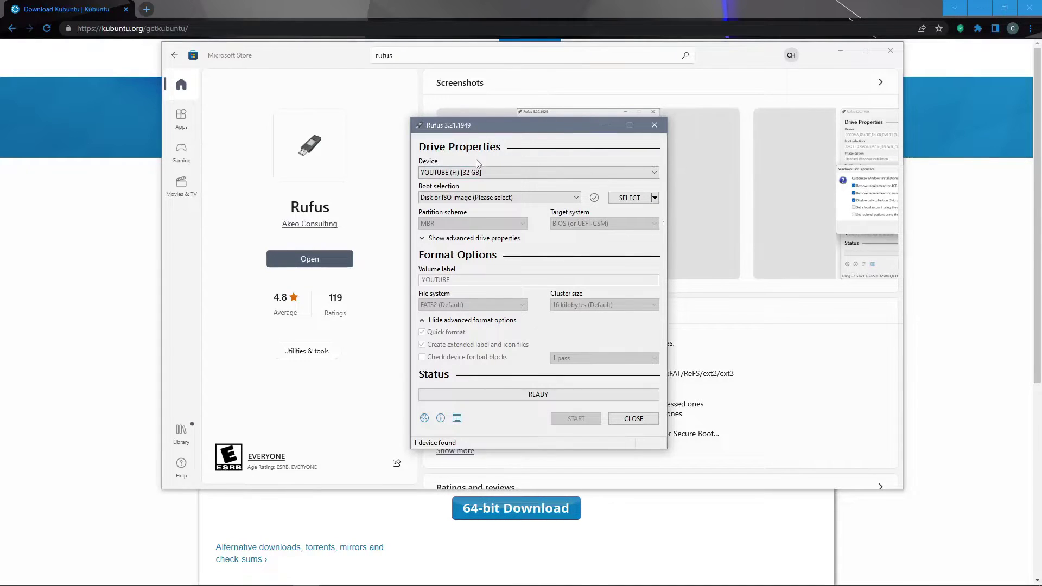
Keep YOUTUBE (F:) [32 GB] selected as the Rufus target device
click(429, 174)
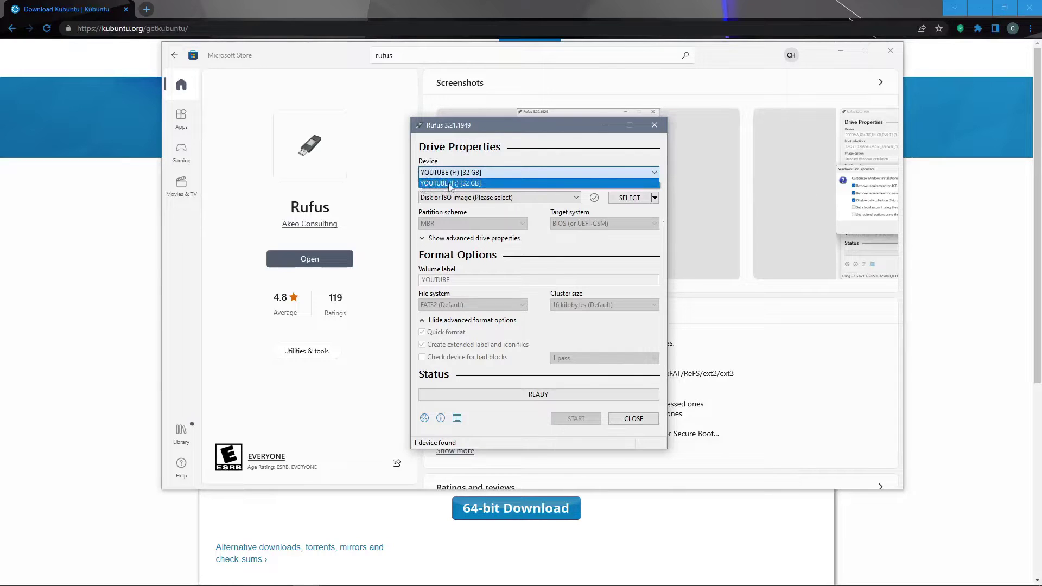
click(432, 184)
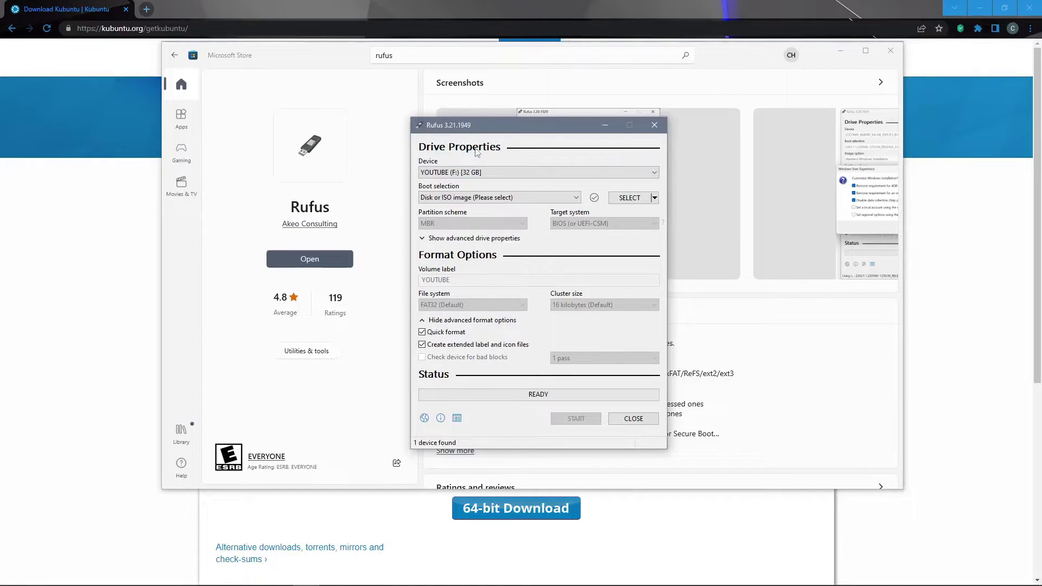
click(440, 173)
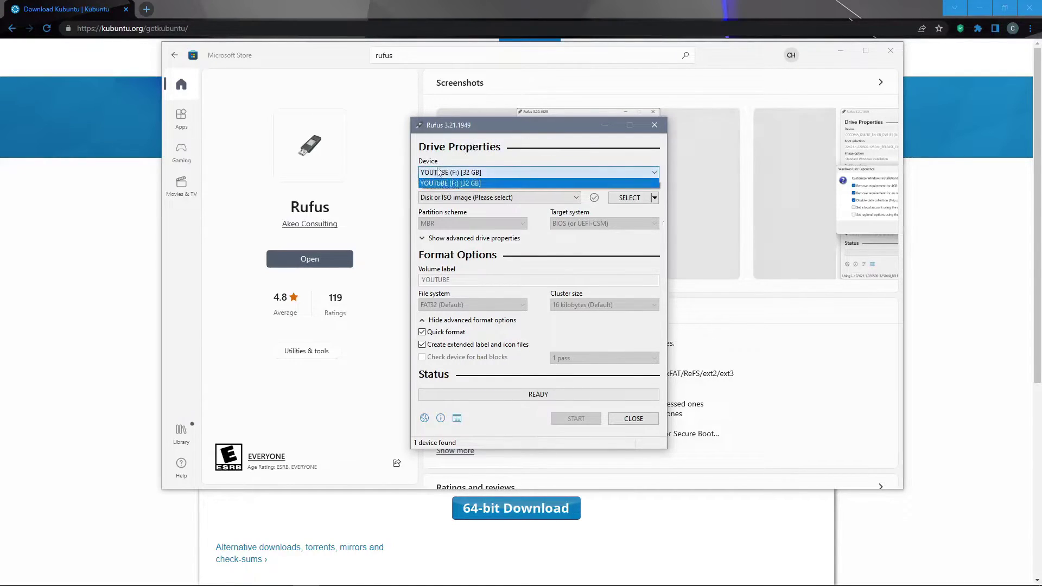
click(440, 173)
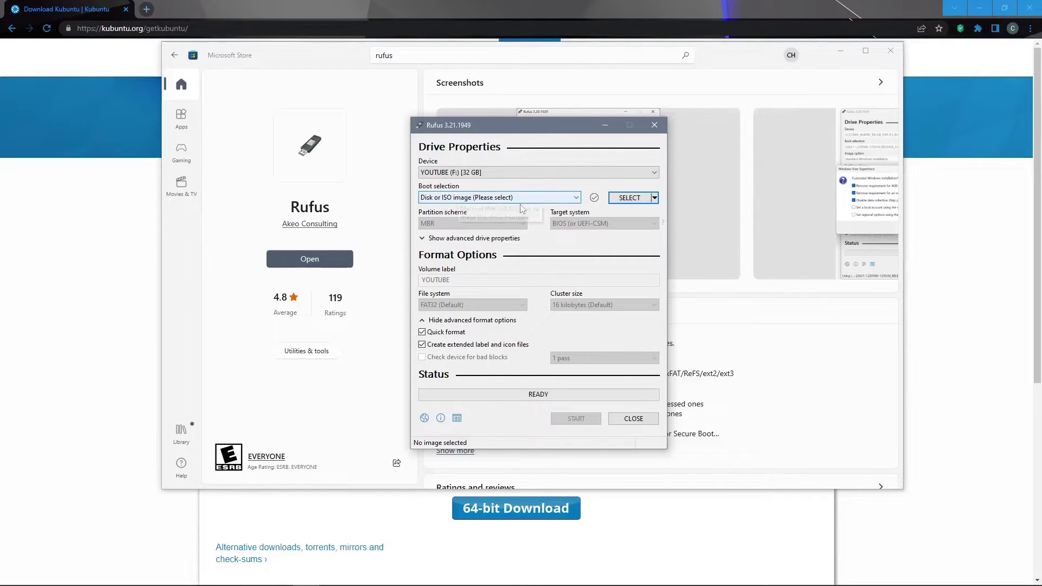
Load kubuntu-22.04.1-desktop-amd64.iso from Downloads as the Rufus boot image
click(628, 199)
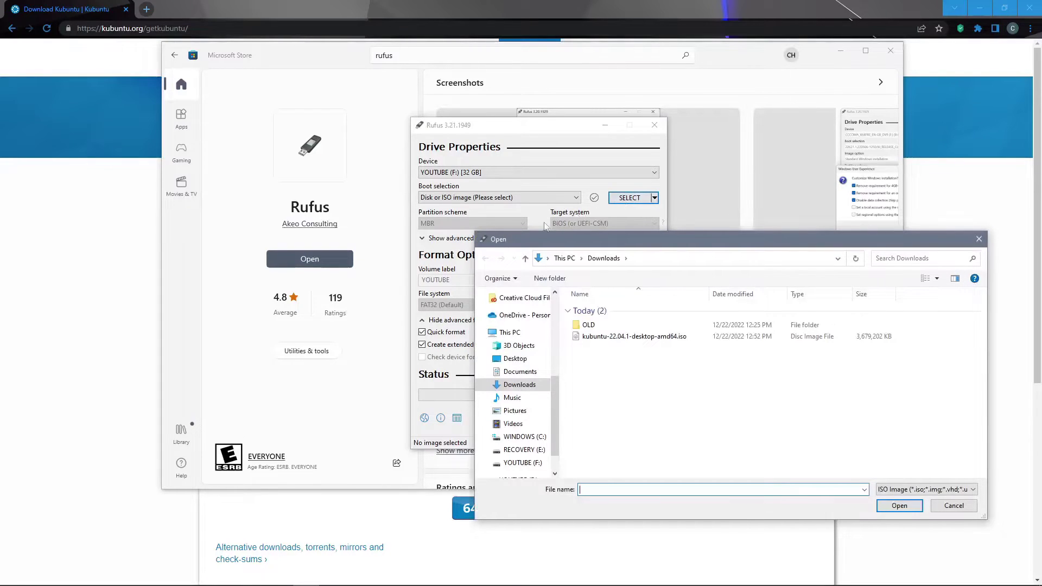
double_click(591, 341)
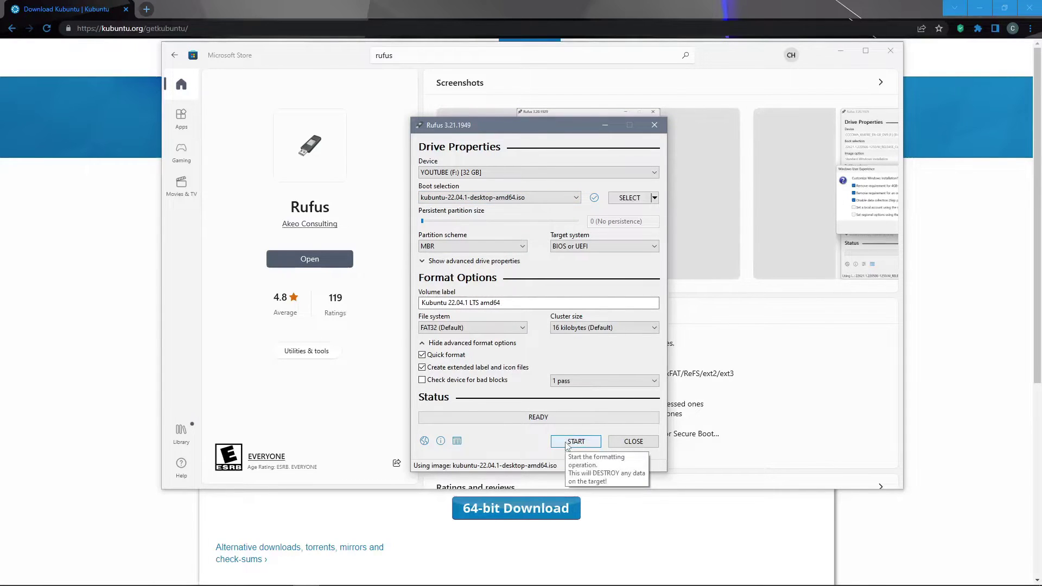
Write the image to the drive in ISO Image mode, accepting the data-erase warning
click(567, 444)
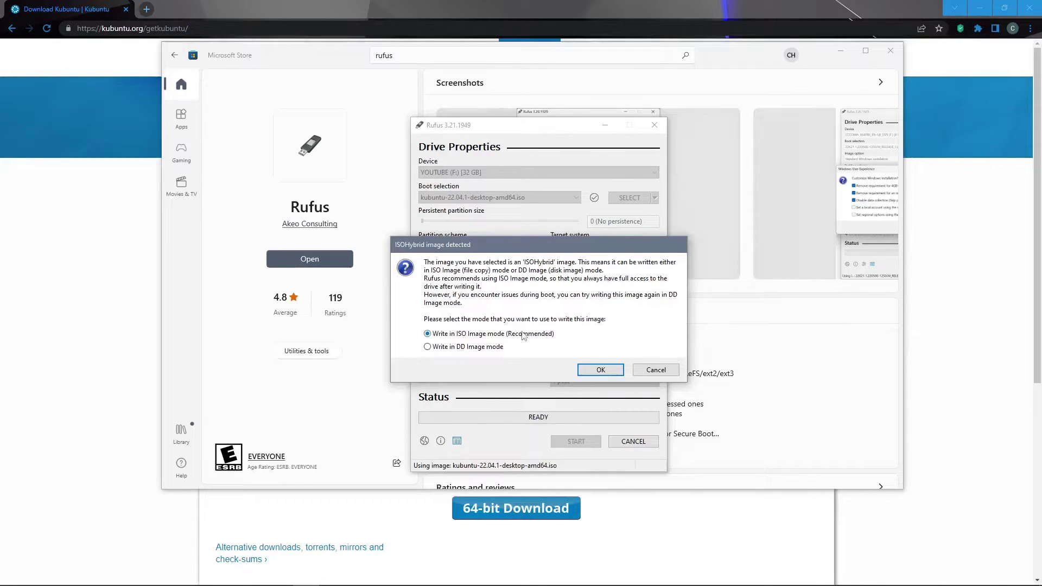
click(595, 372)
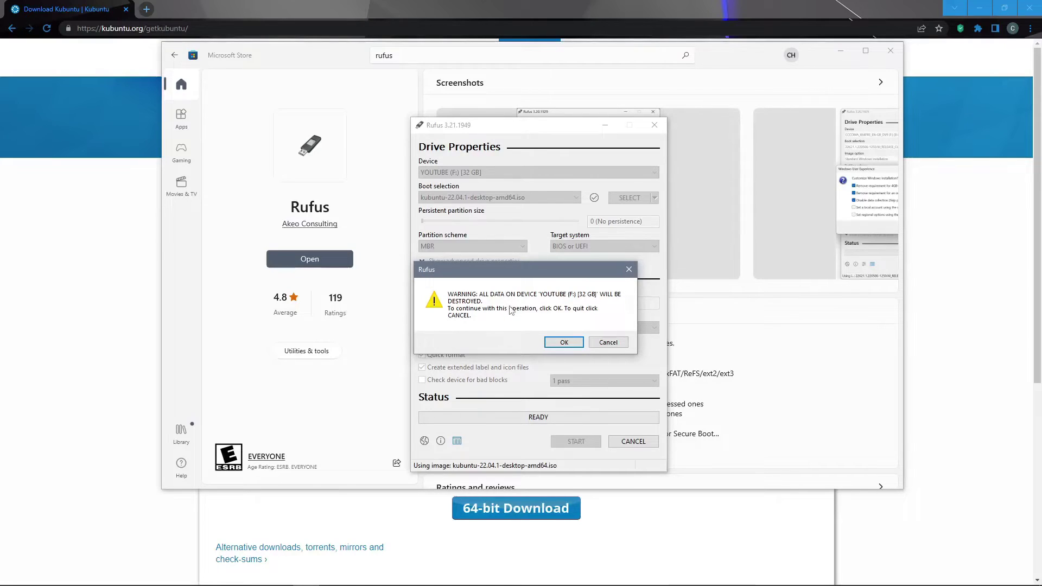
click(564, 344)
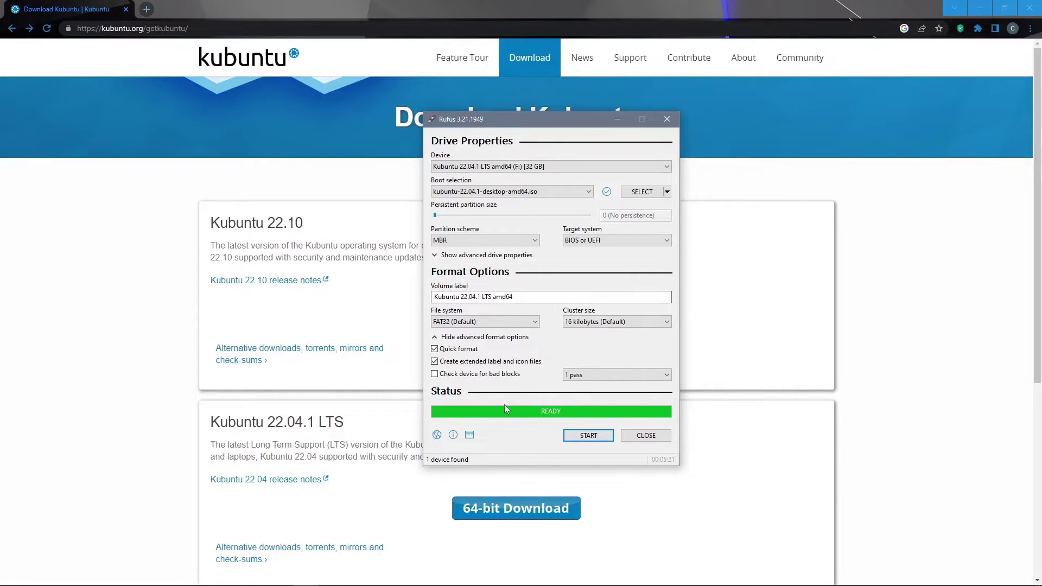
Close Rufus and safely eject the STORE N GO USB drive from the notification area
click(646, 436)
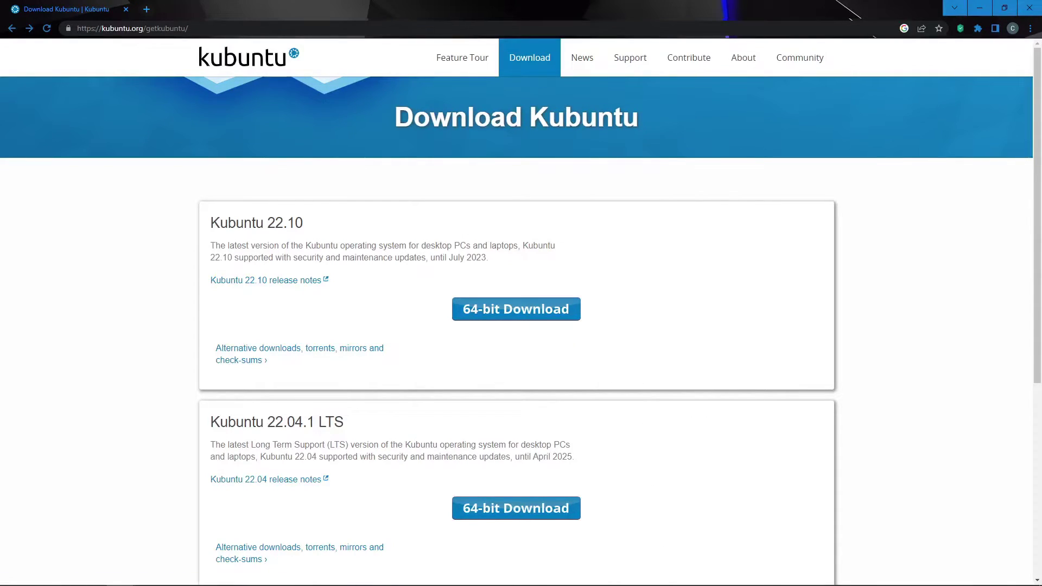
mouse_move(661, 585)
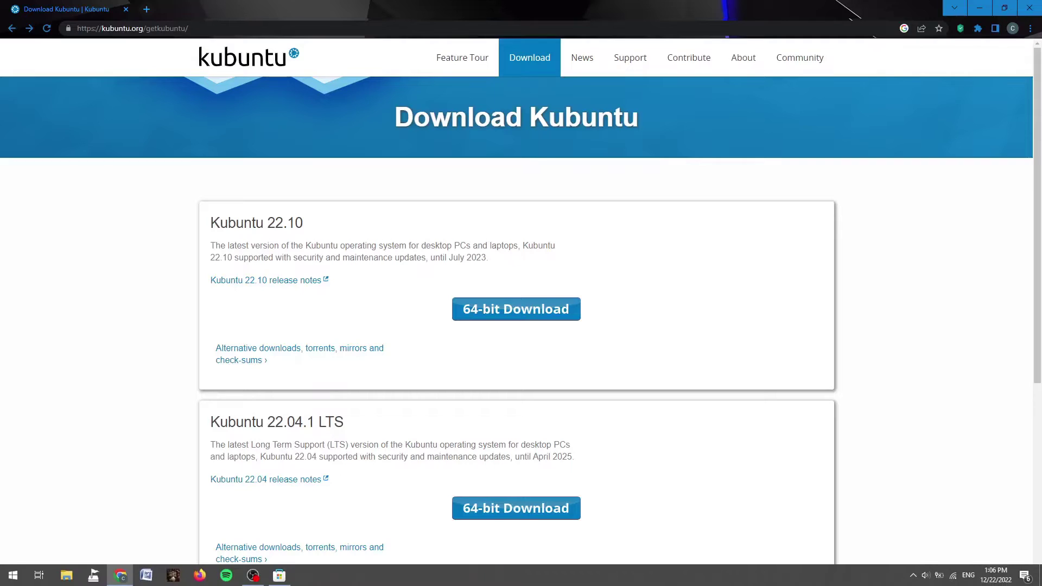
click(914, 576)
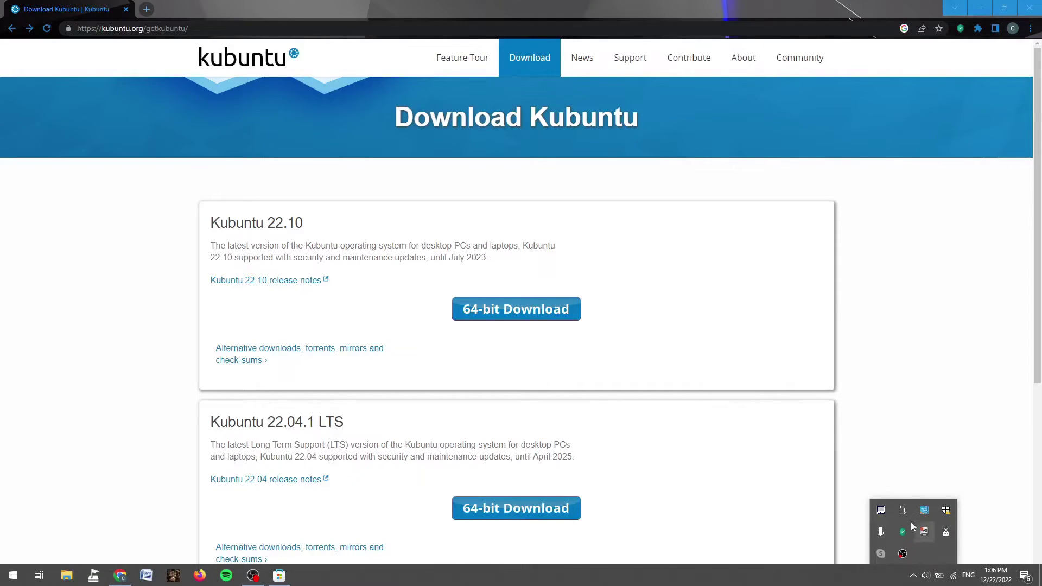
click(903, 513)
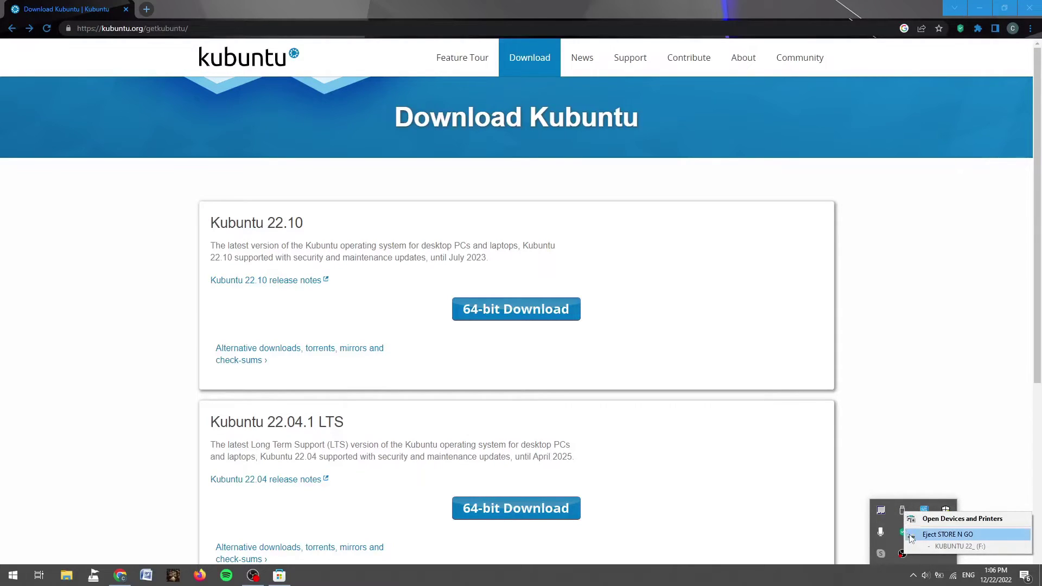
click(940, 535)
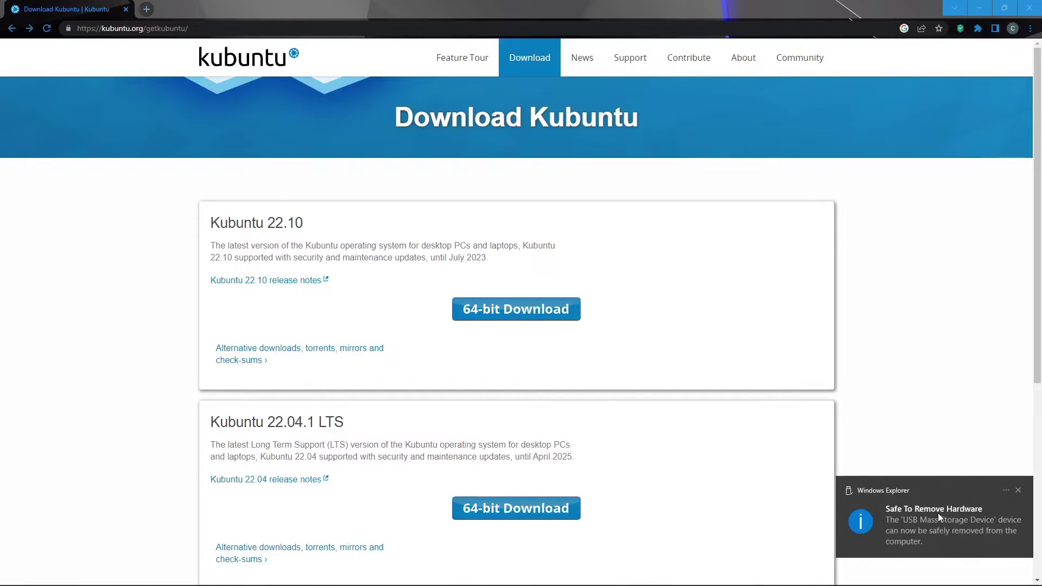
click(938, 513)
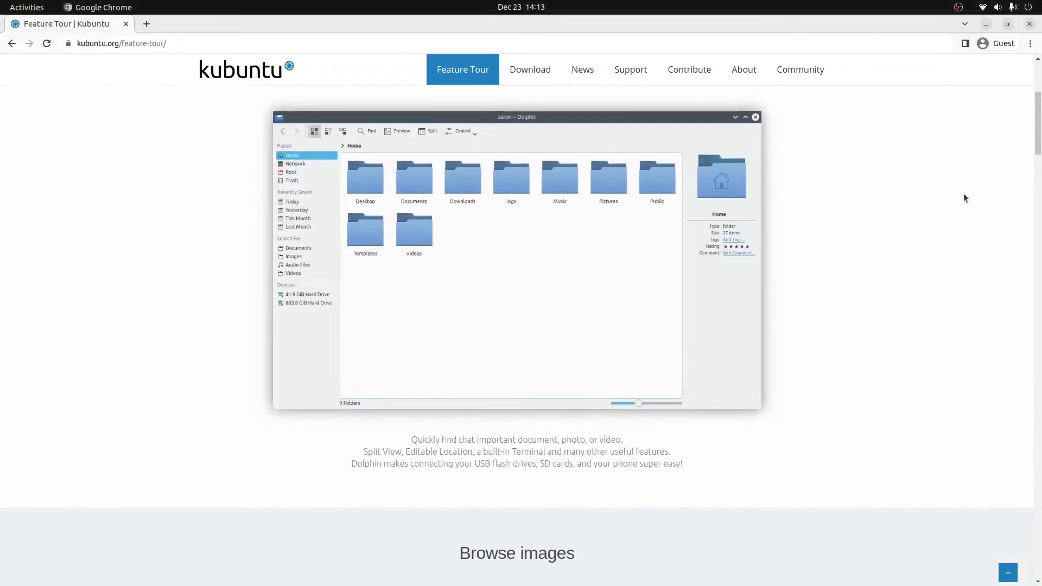
Scroll the Feature Tour down to the Surf the Internet with Firefox section
scroll(962, 194, down, 2)
scroll(962, 192, down, 5)
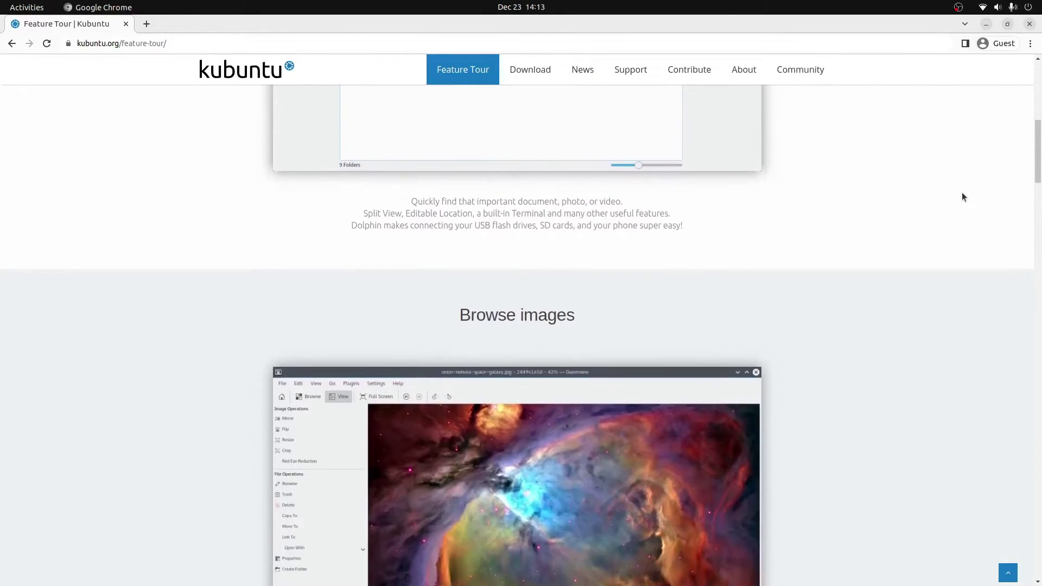
scroll(962, 196, down, 4)
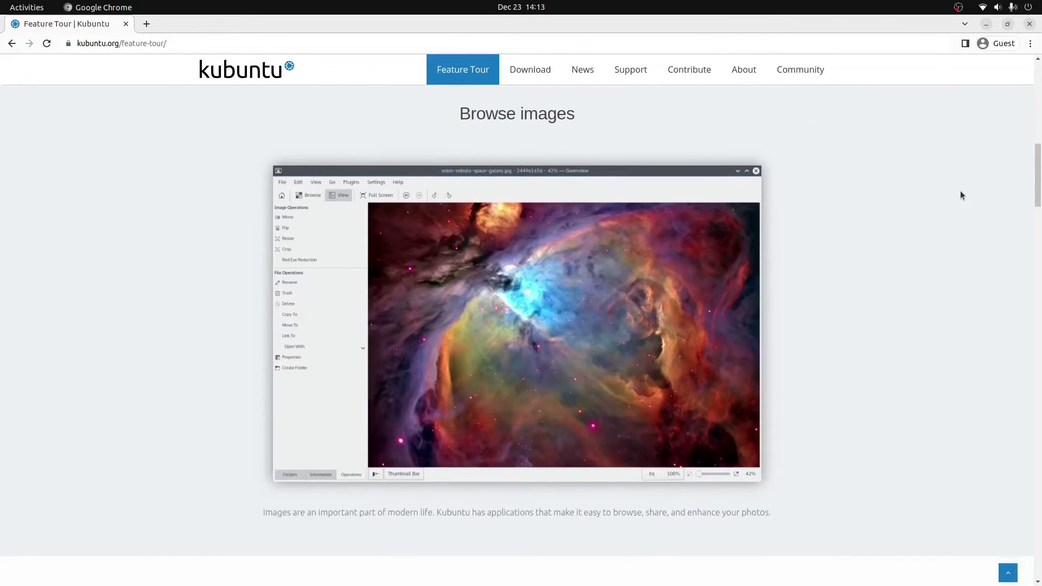
scroll(960, 191, down, 4)
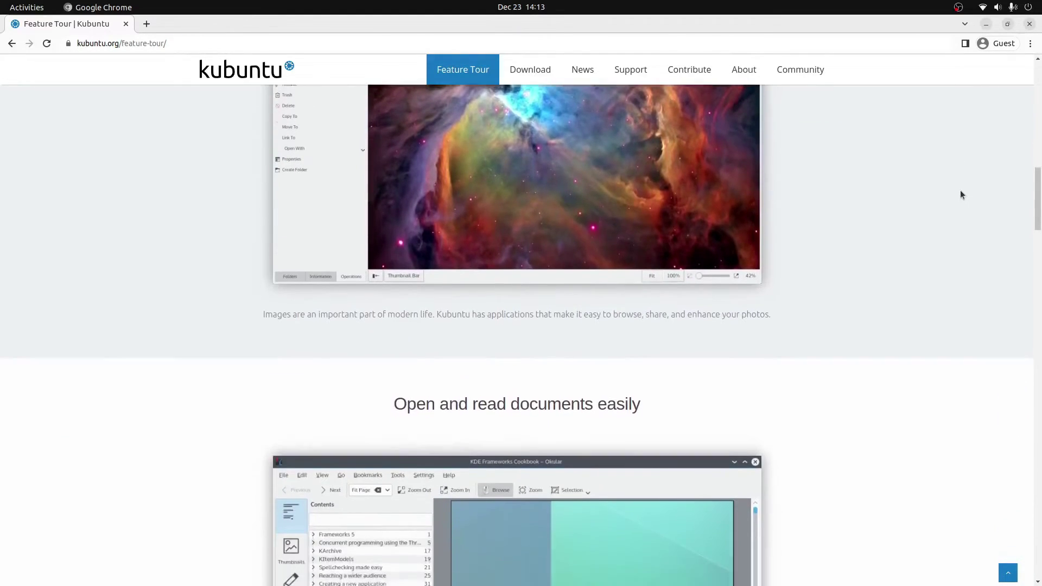
scroll(960, 192, down, 4)
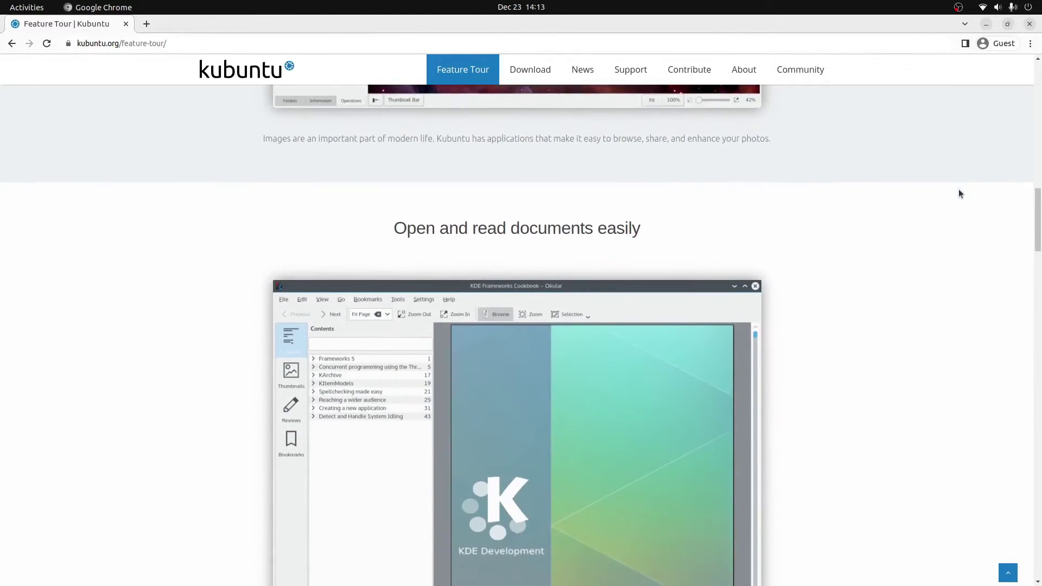
scroll(960, 194, down, 4)
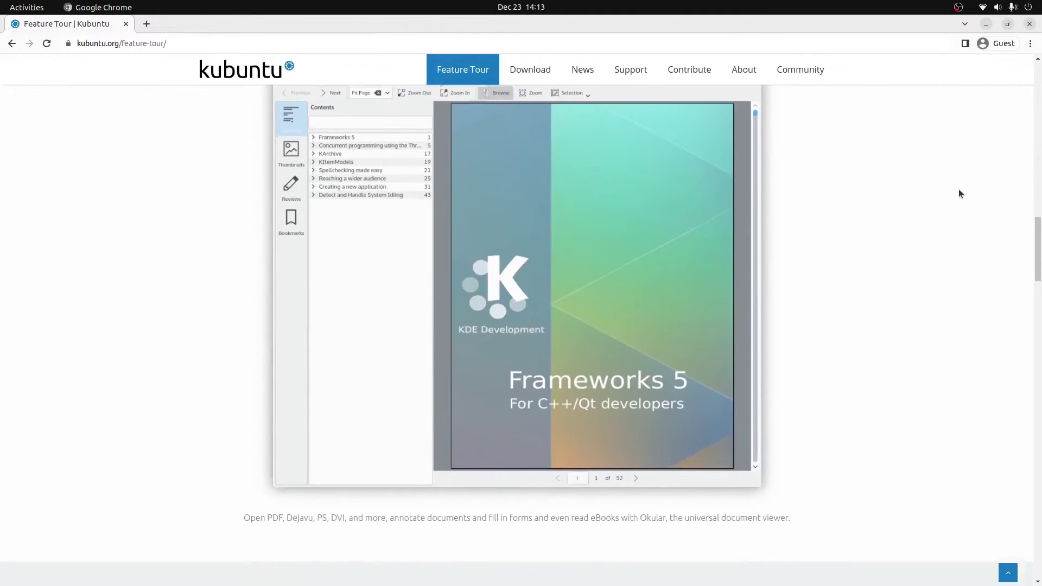
scroll(960, 194, down, 4)
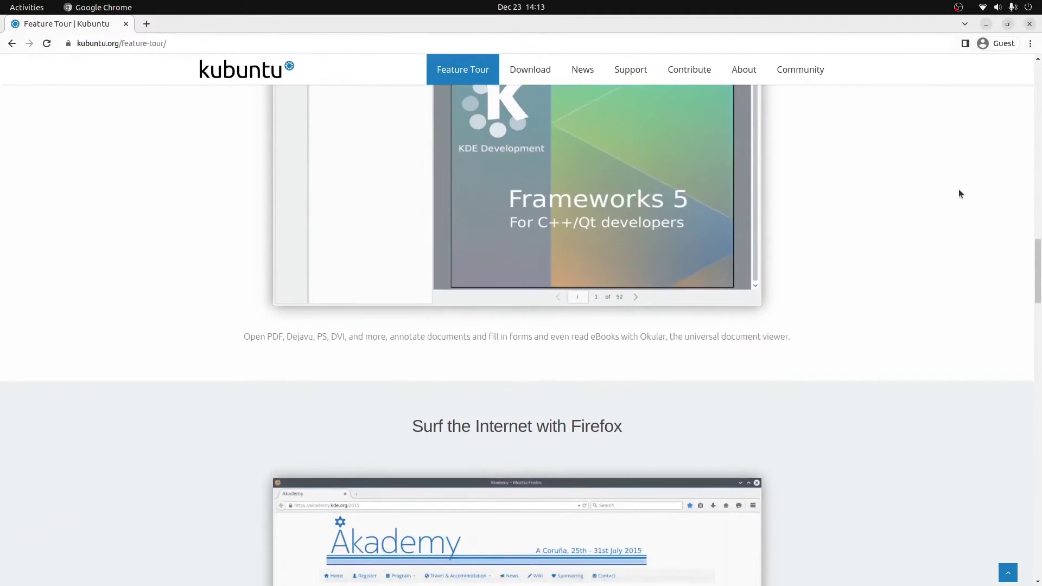
scroll(959, 188, down, 2)
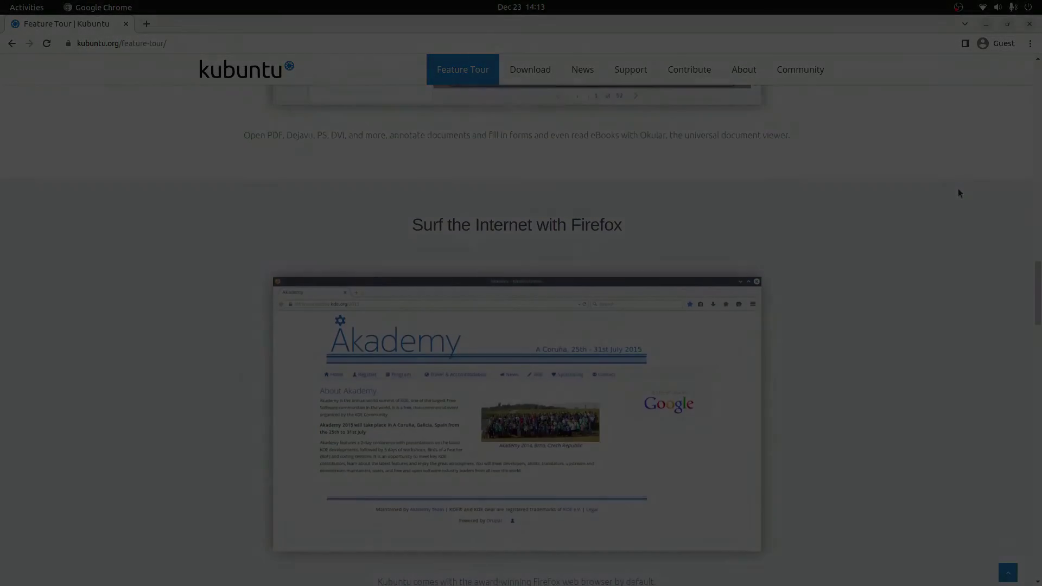